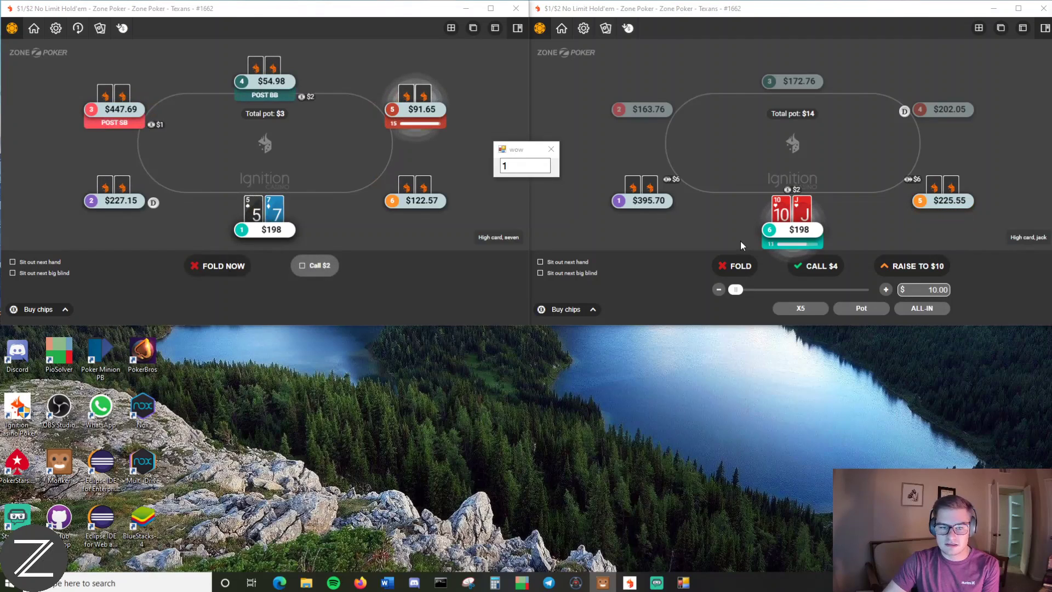
Raise Jack-Ten to $32 on the right table and fold five-seven on the left.
left_click(885, 289)
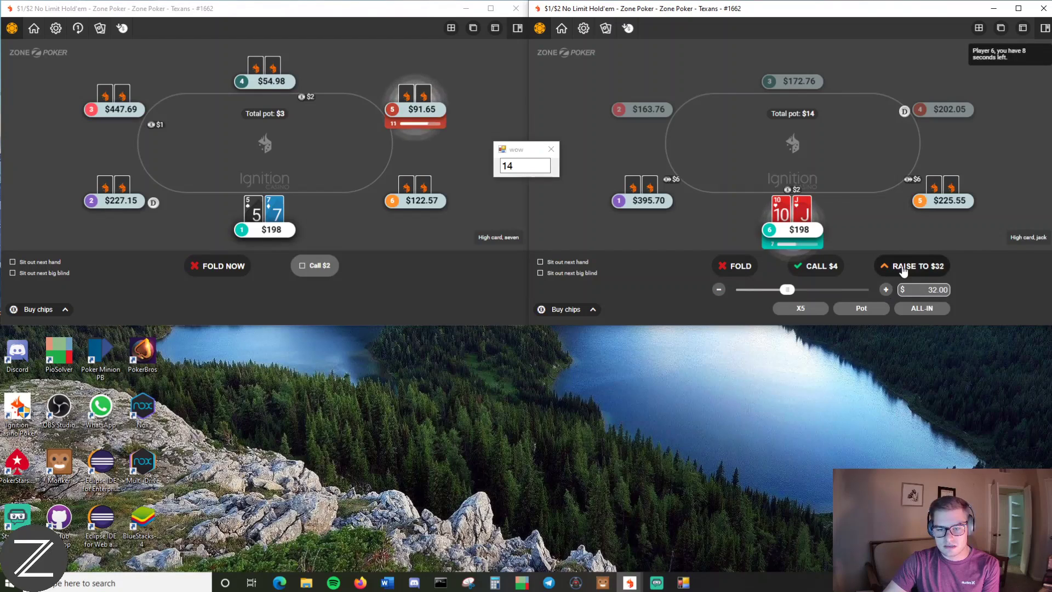
left_click(902, 270)
left_click(219, 266)
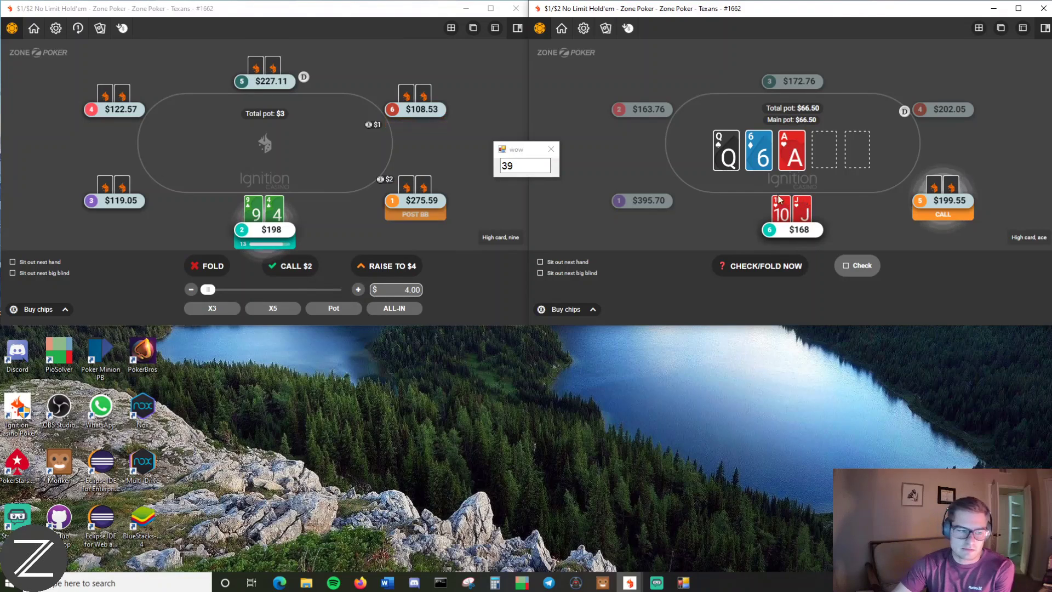
Bet $20 on the flop with Jack-Ten; fold nine-four, eight-king and queen-ten on the left.
left_click(206, 265)
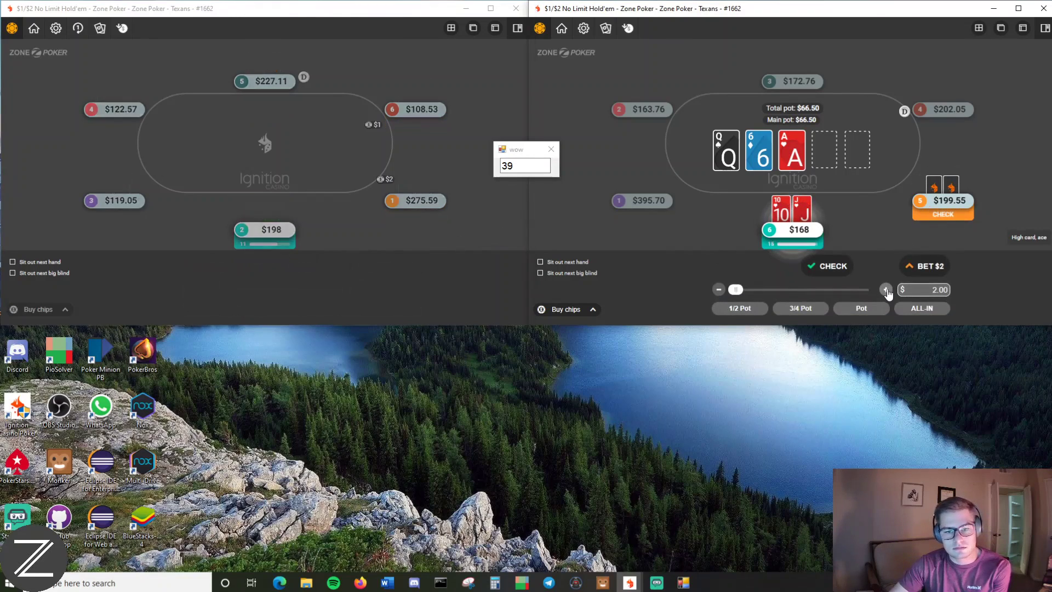
left_click(886, 290)
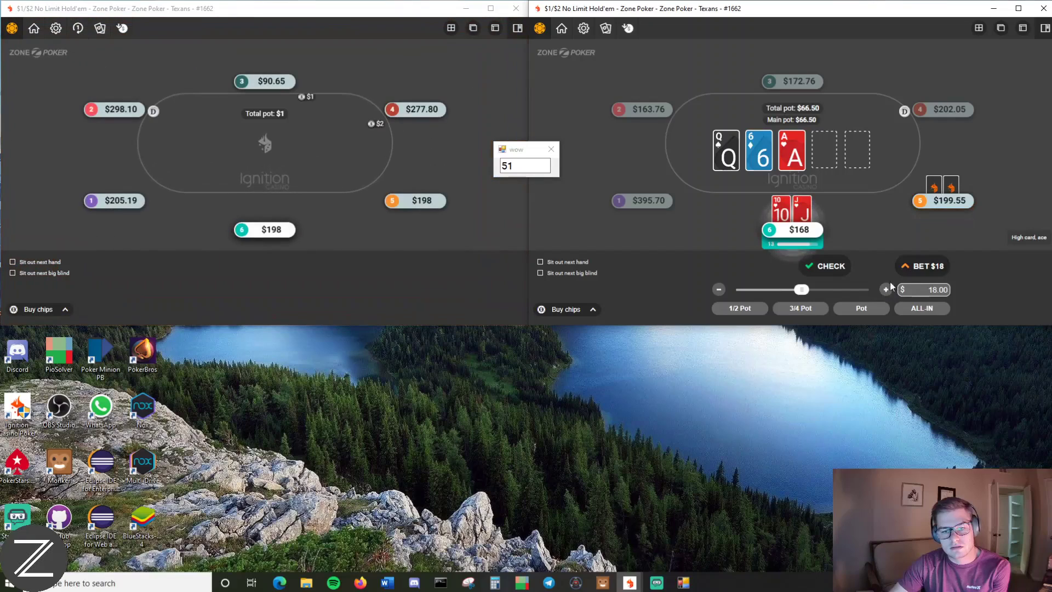
left_click(924, 267)
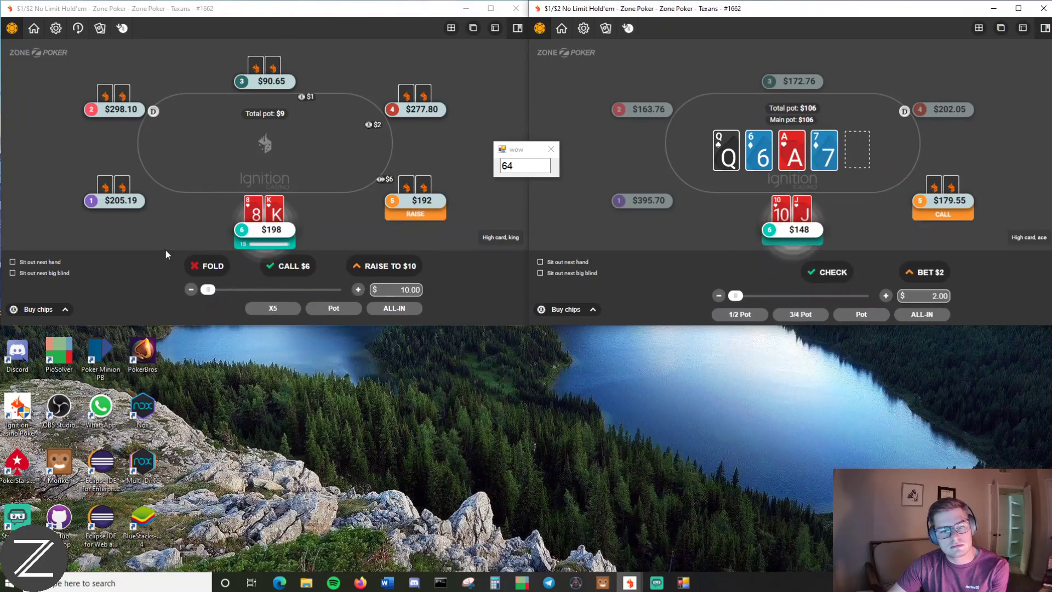
left_click(210, 265)
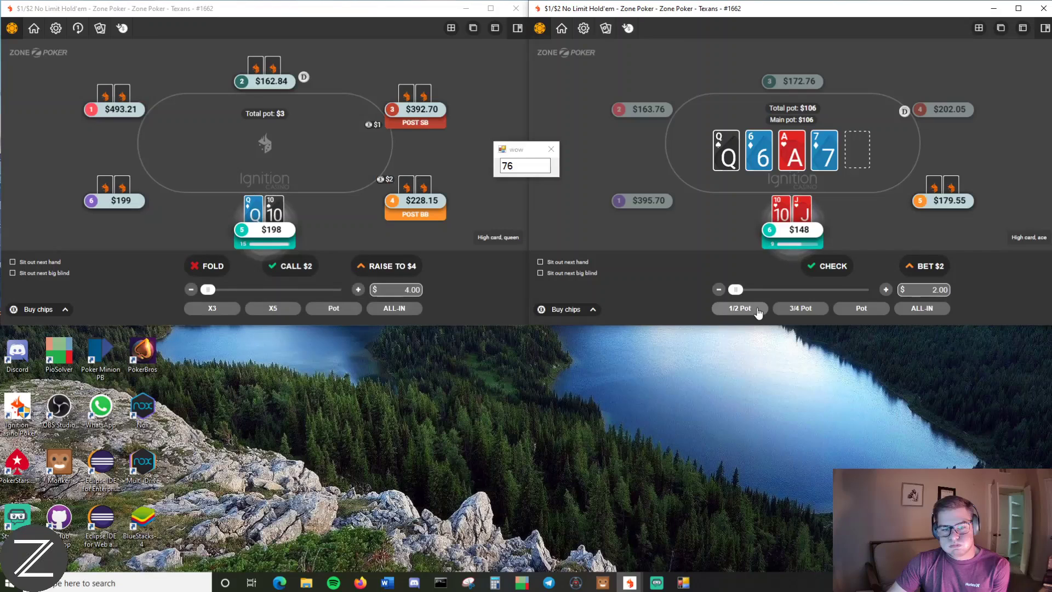
left_click(212, 265)
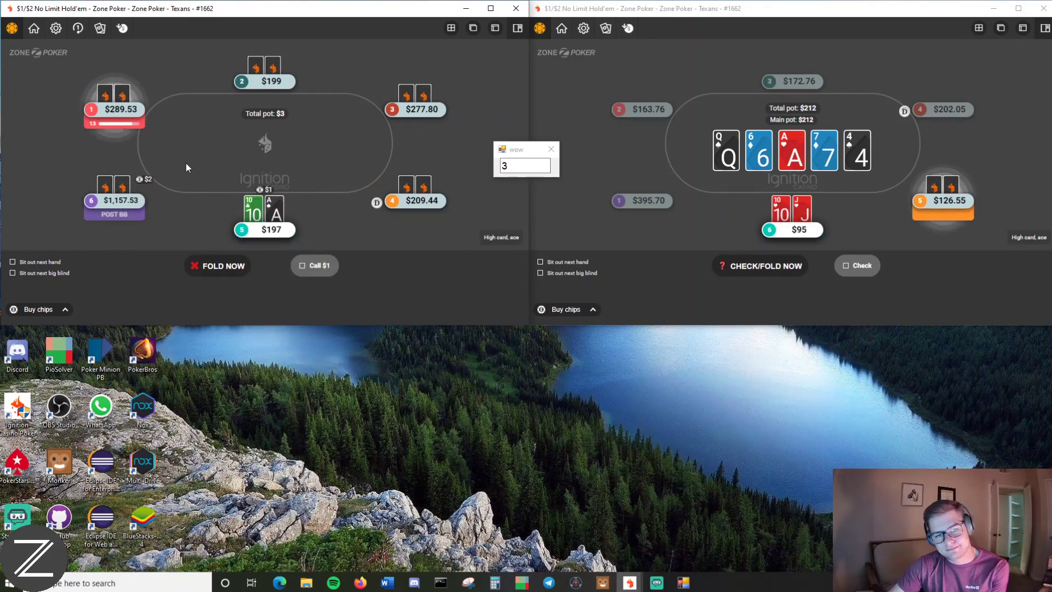
Fold ace-ten on the left, check the Jack-Ten river, then fold eight-three and two-seven.
left_click(205, 265)
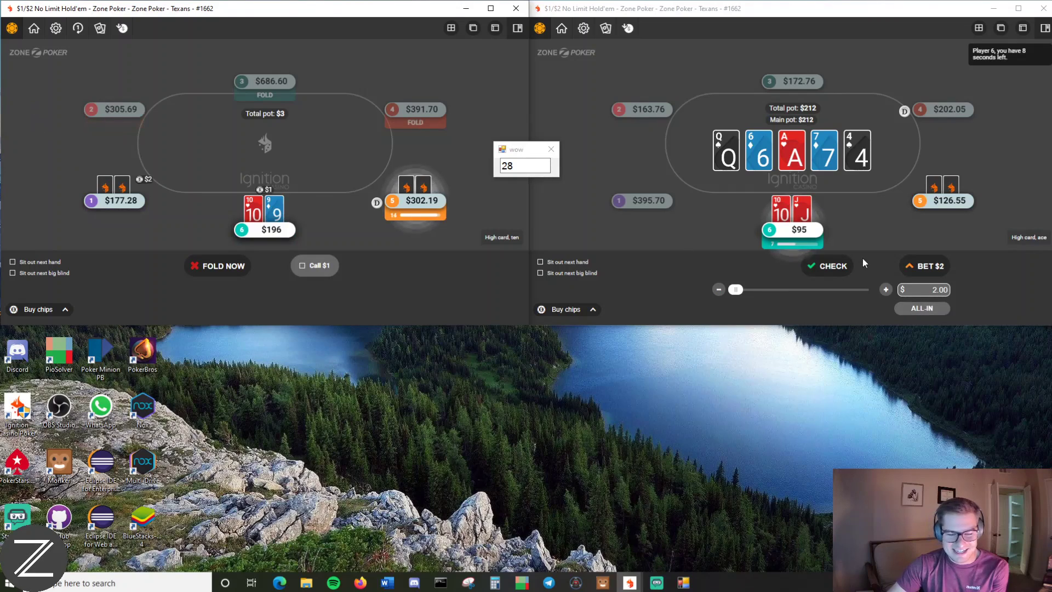
left_click(836, 263)
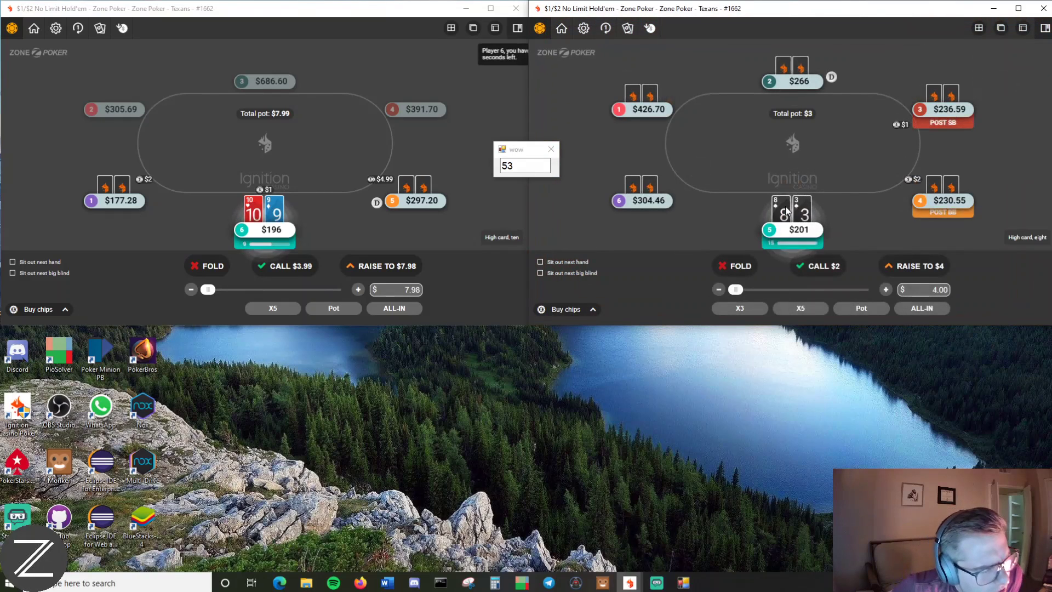
left_click(740, 265)
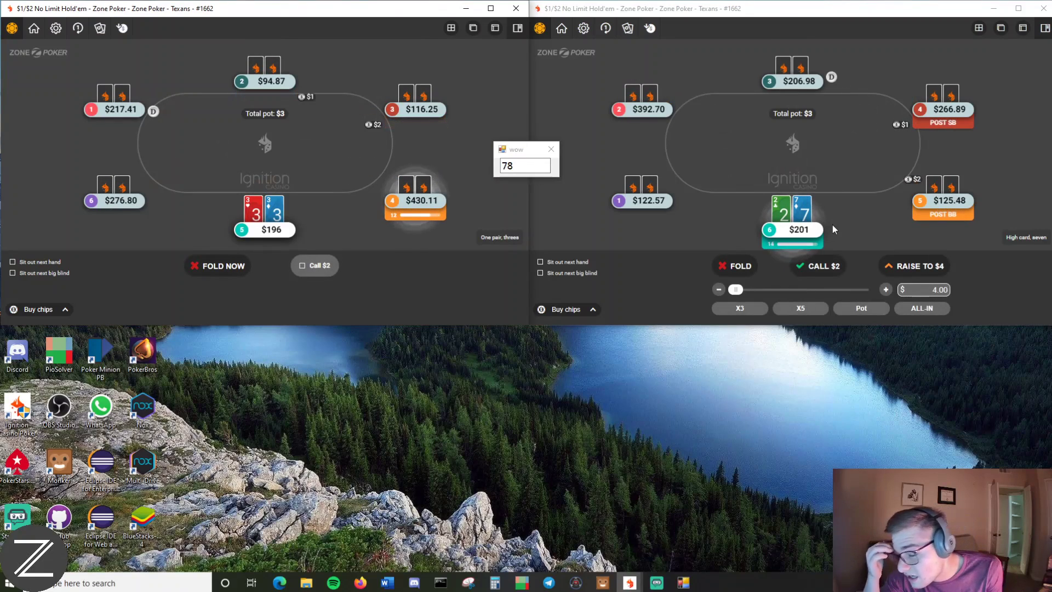
left_click(736, 265)
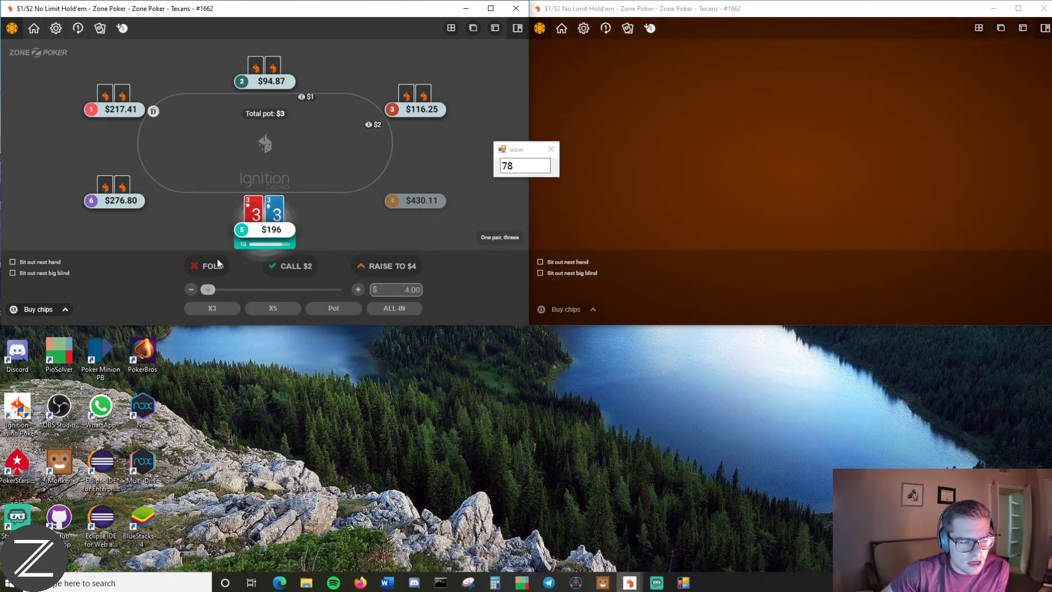
Fold the left-table threes and the right-table eight-six, then raise Ace-King to $4.
left_click(216, 261)
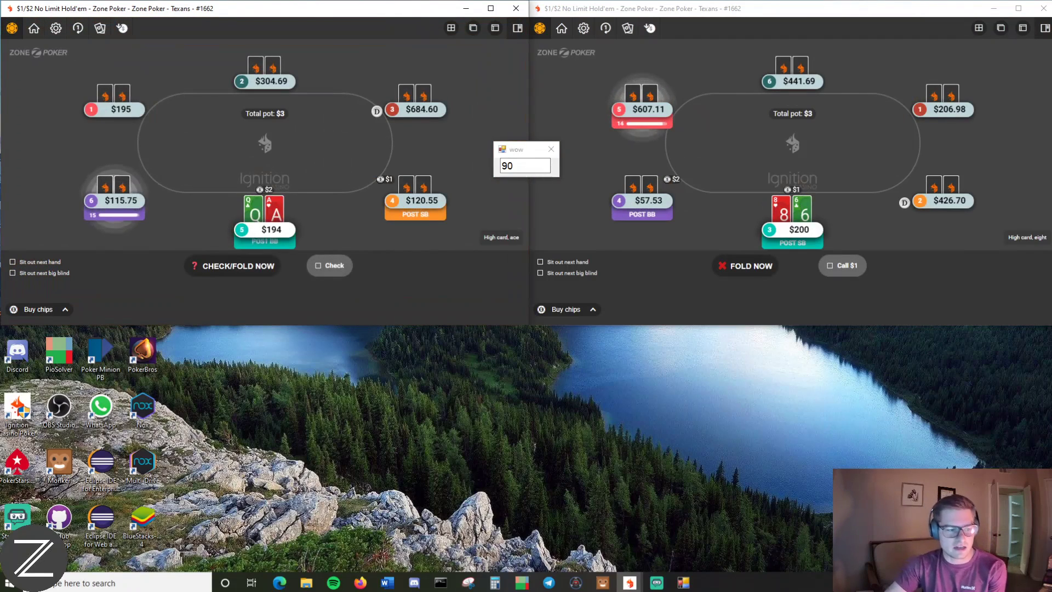
left_click(734, 265)
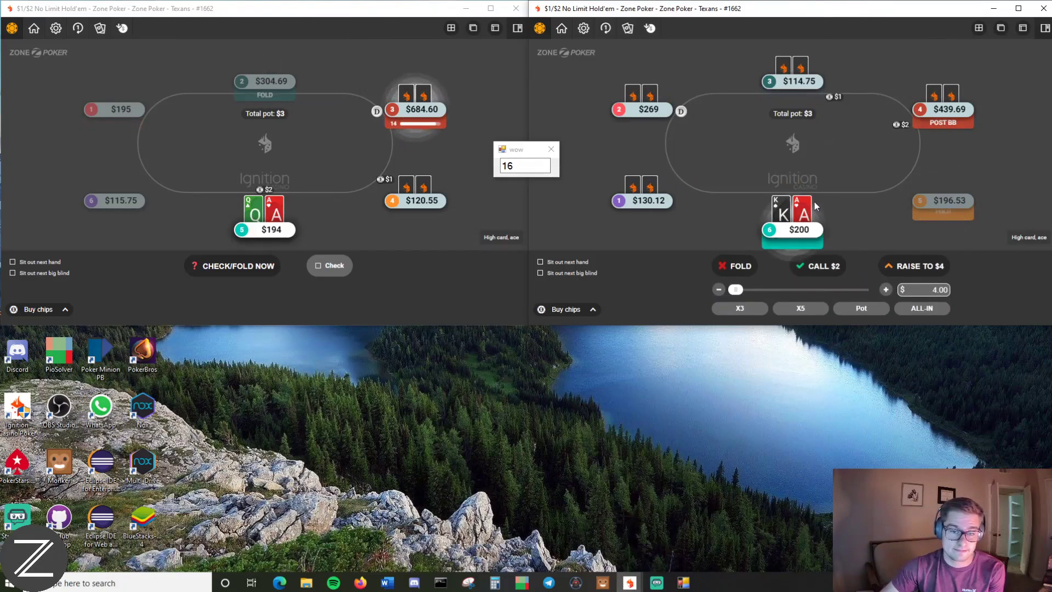
left_click(911, 268)
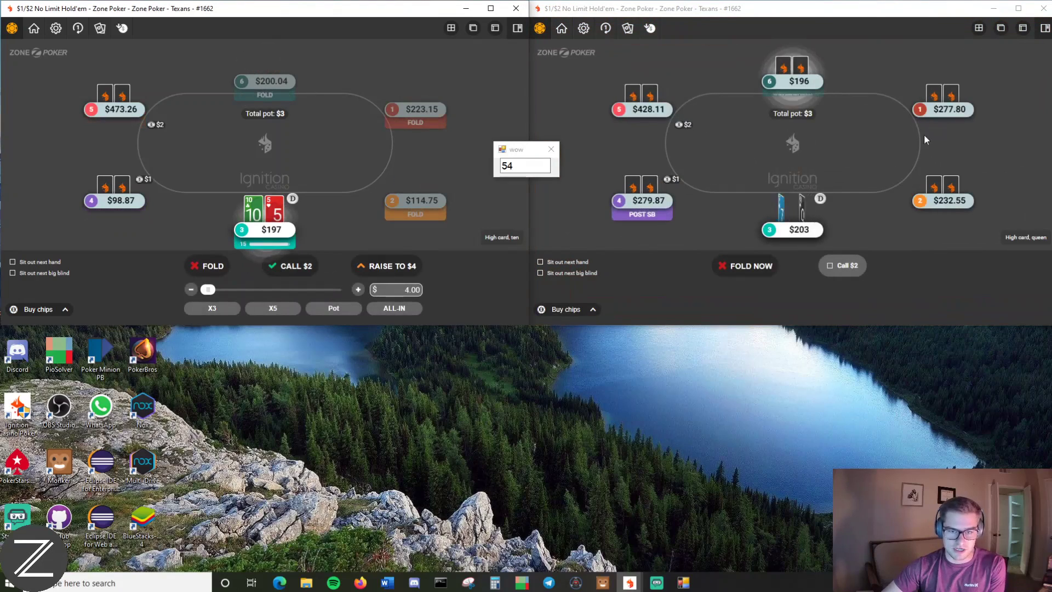
Fold a right-table hand, nine-two and ten-five, then raise Ace-Queen to $14.
left_click(750, 266)
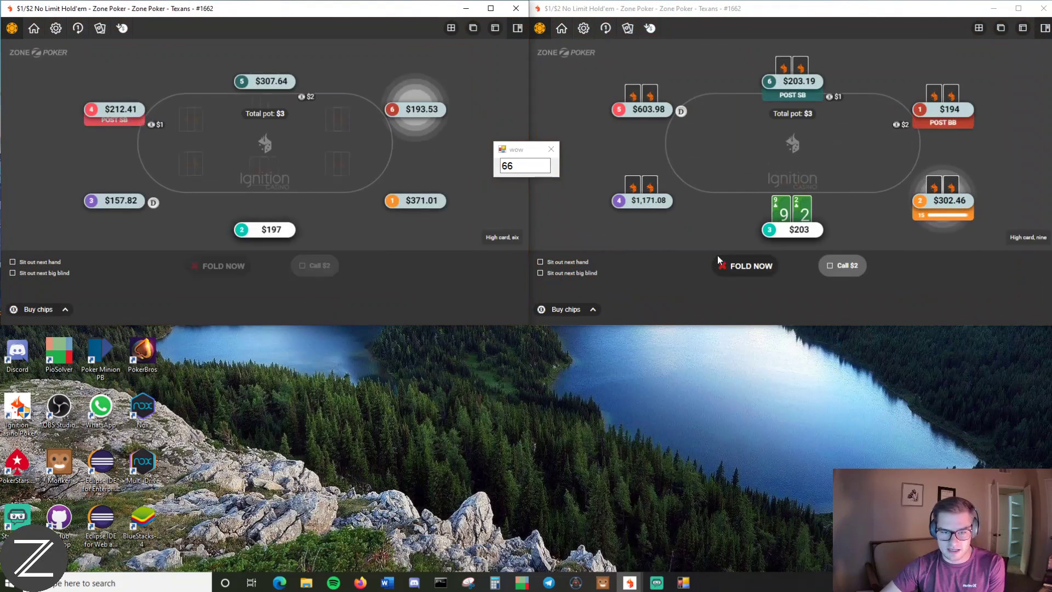
left_click(719, 261)
left_click(206, 264)
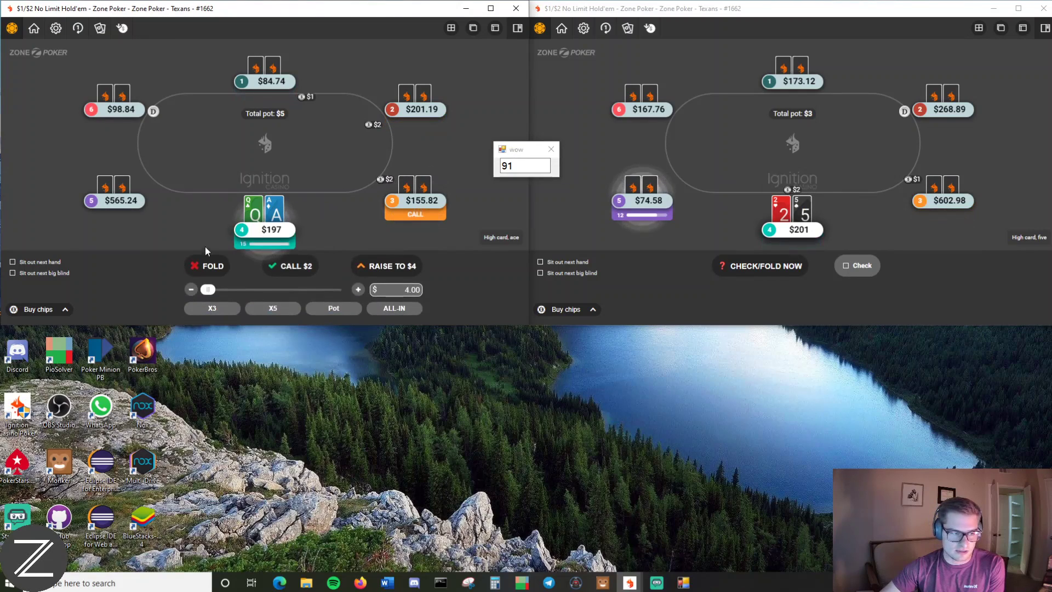
left_click(374, 273)
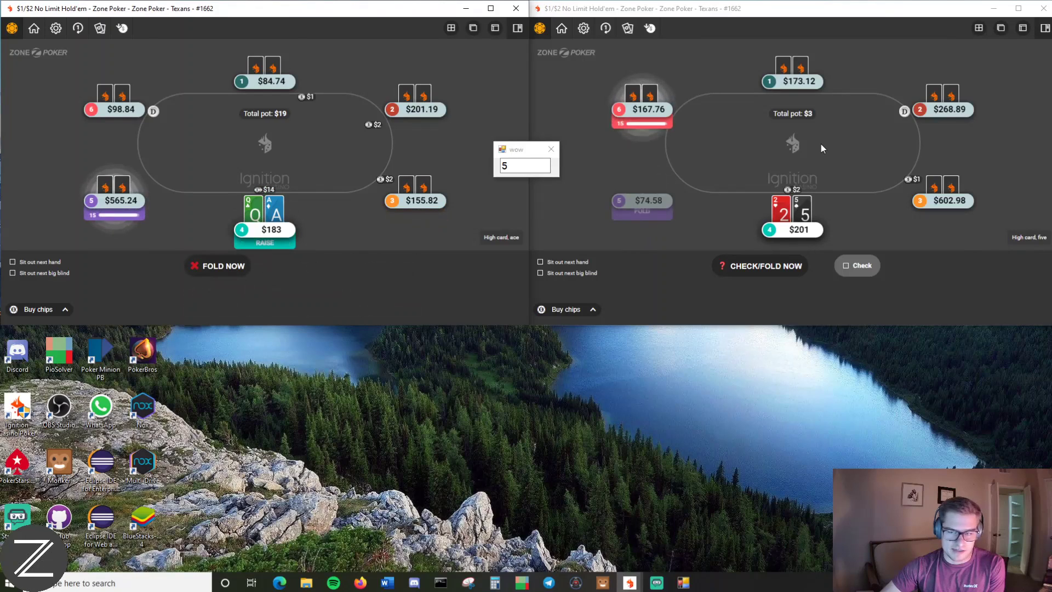